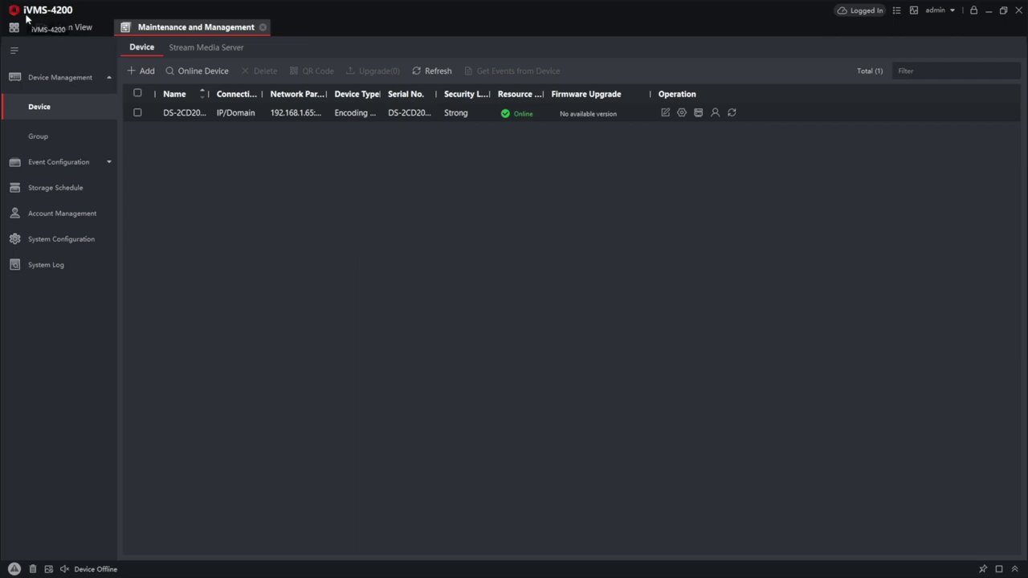
Select the camera in iVMS-4200 and widen the Serial No. column to show its full model number.
left_click(138, 114)
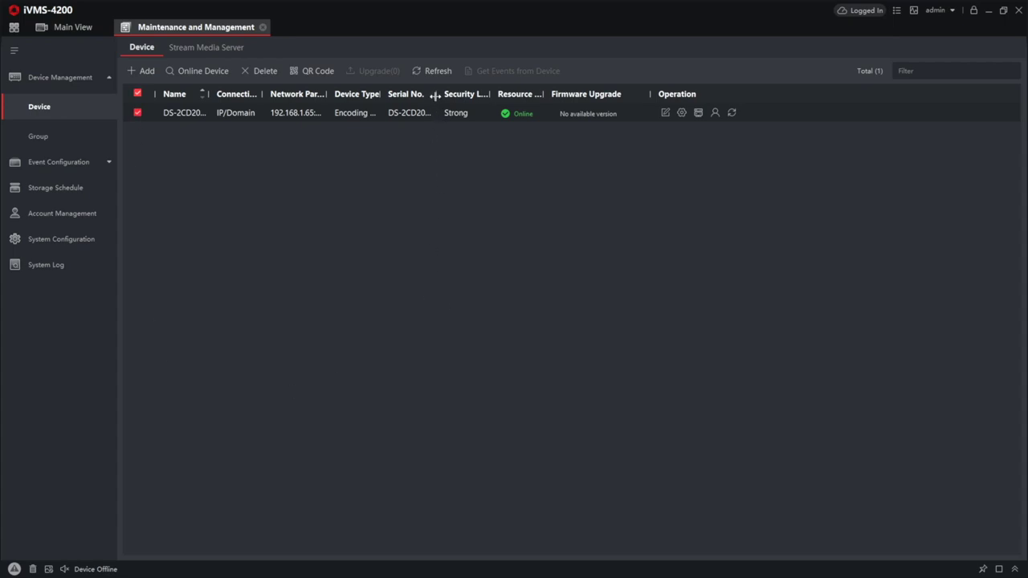
left_click_drag(434, 95, 455, 95)
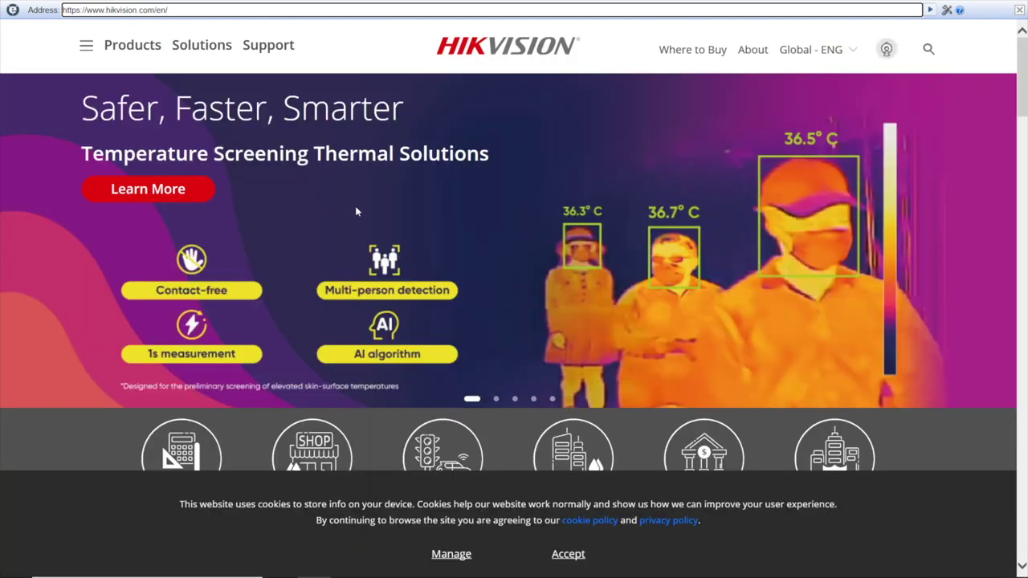
Accept the cookie notice and search the Hikvision site for DC-2CD2021.
left_click(567, 553)
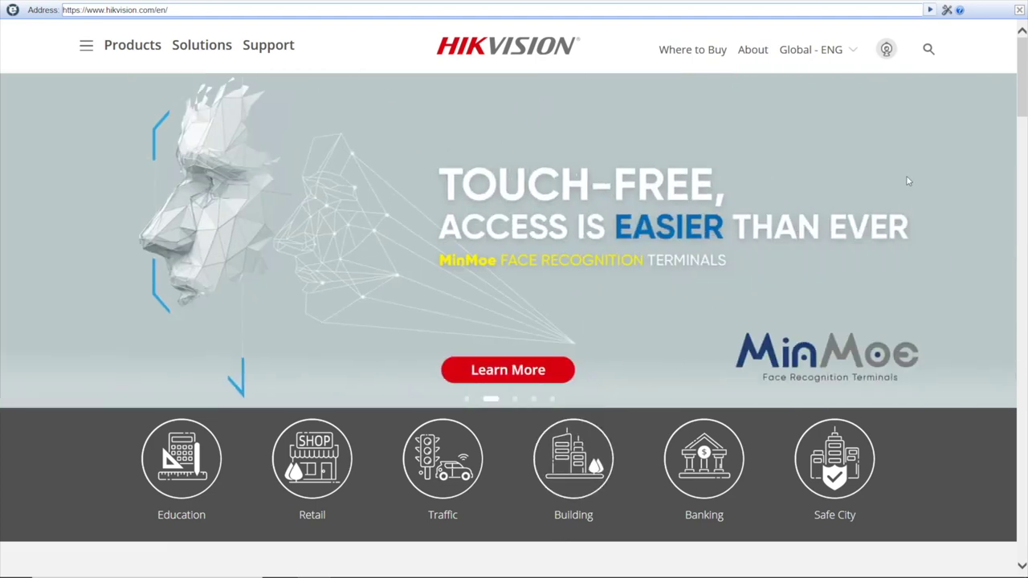
left_click(929, 52)
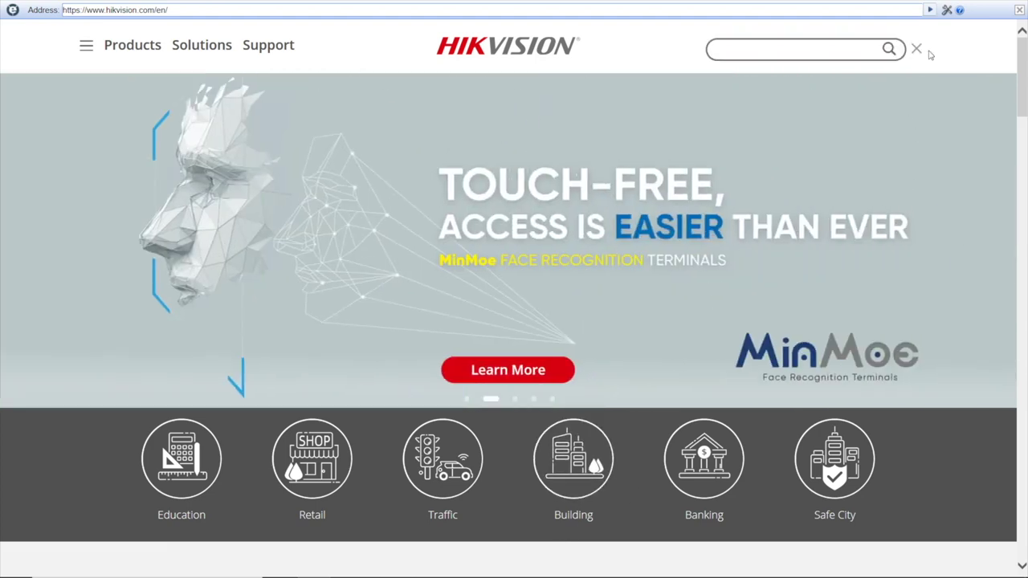
left_click(811, 50)
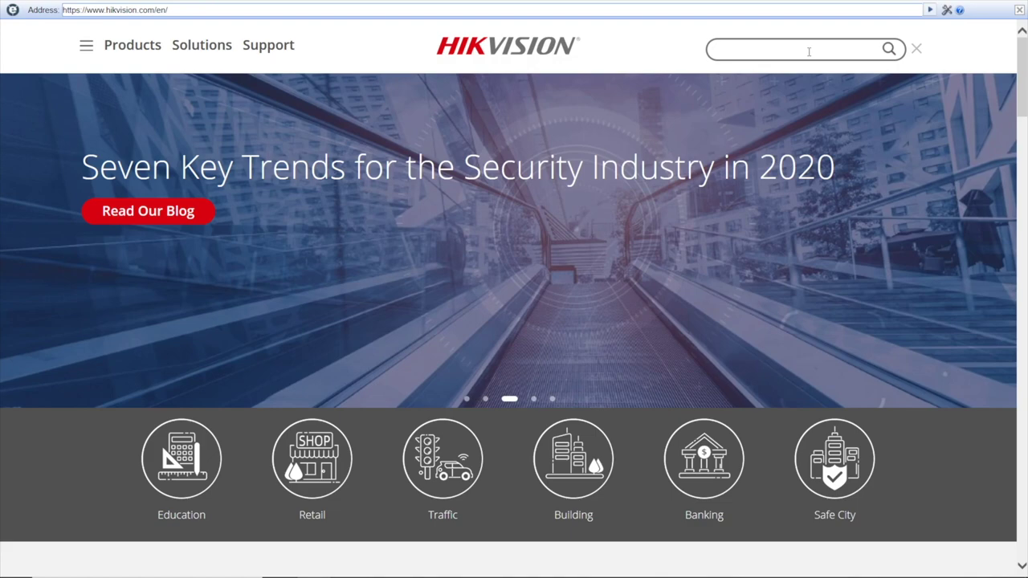
type("DC-")
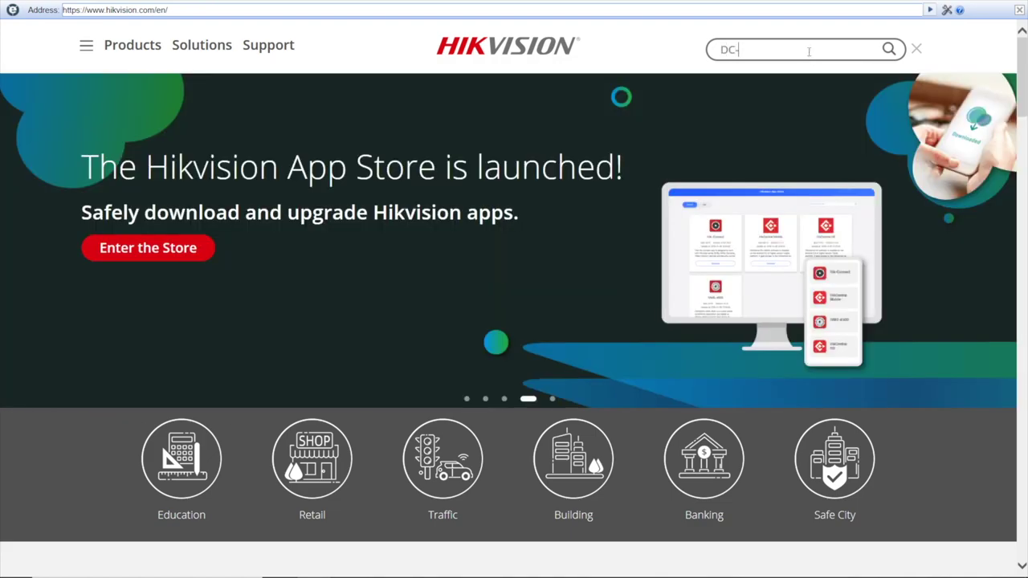
type("2CD2021")
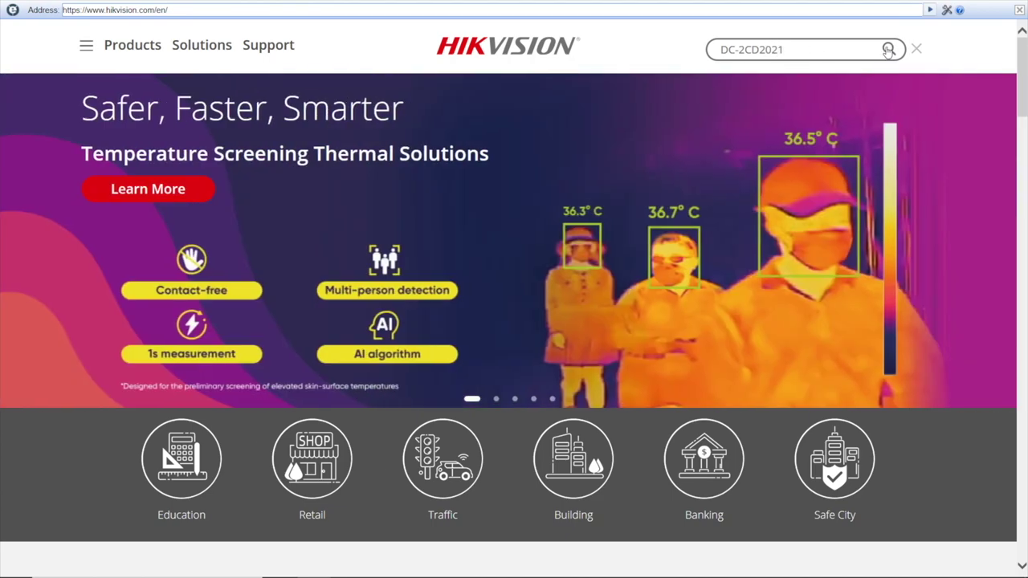
left_click(891, 51)
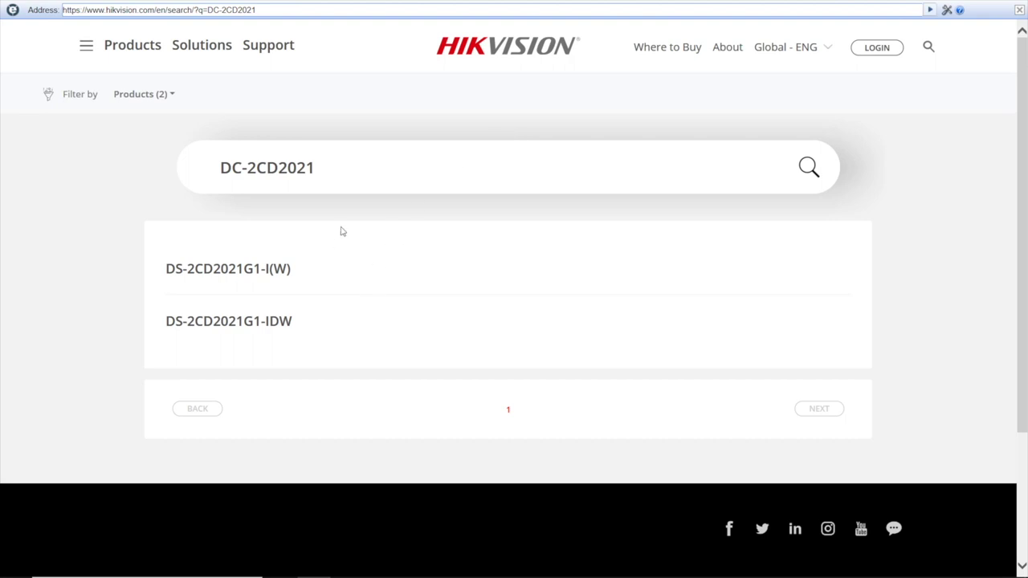
Open the DS-2CD2021G1-I(W) result and scroll down to its Download Center.
left_click(251, 270)
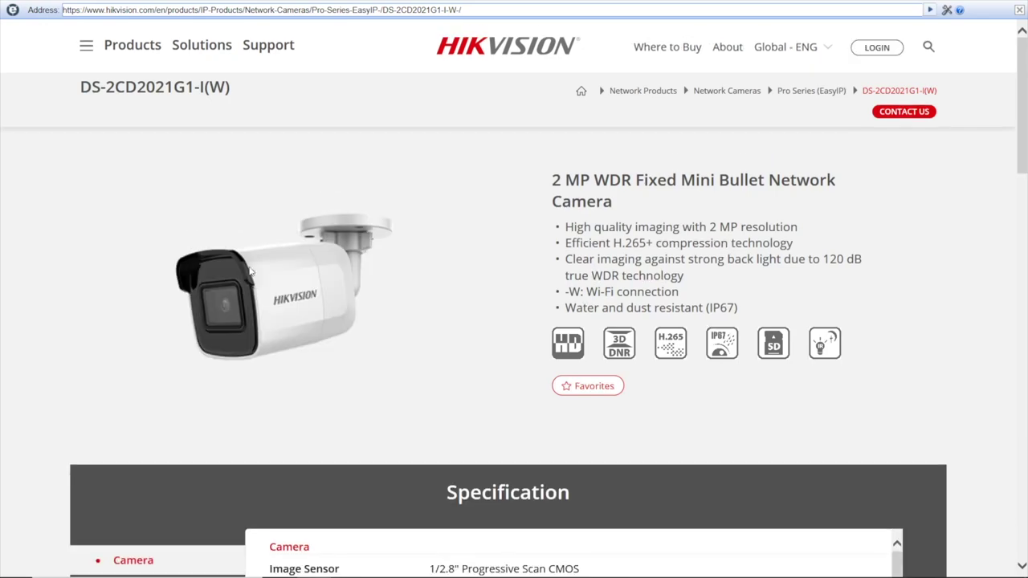
scroll(322, 265, "down", 10)
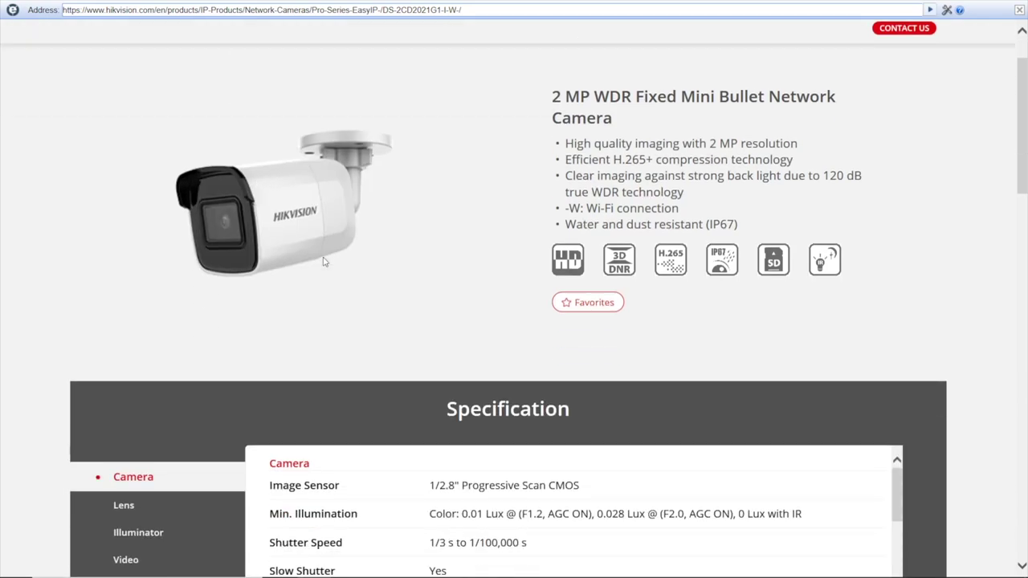
scroll(321, 263, "down", 8)
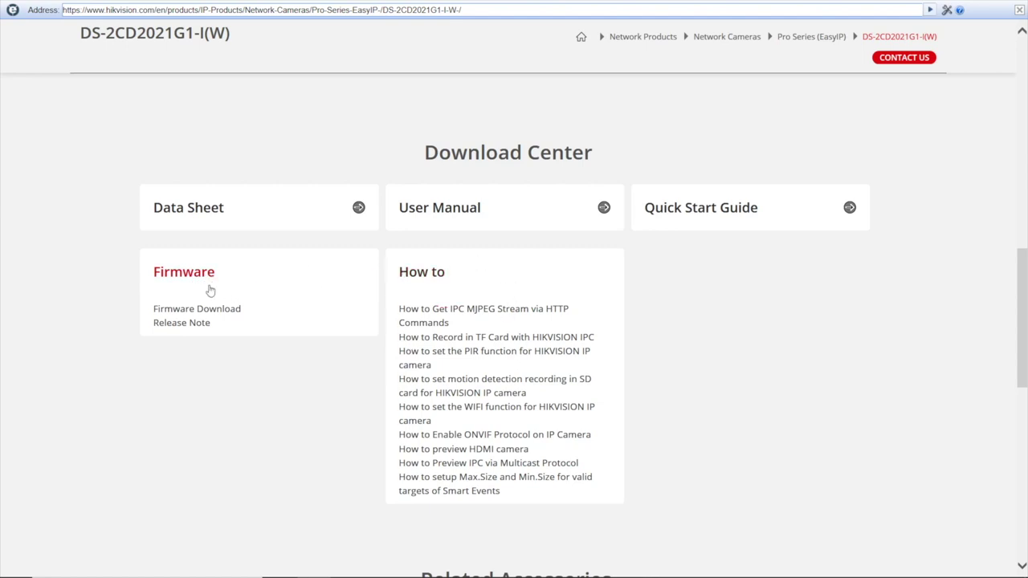
Save the IPC_E3_EN_STD_5.5.97_191122 firmware zip to Downloads and open its containing folder.
left_click(183, 313)
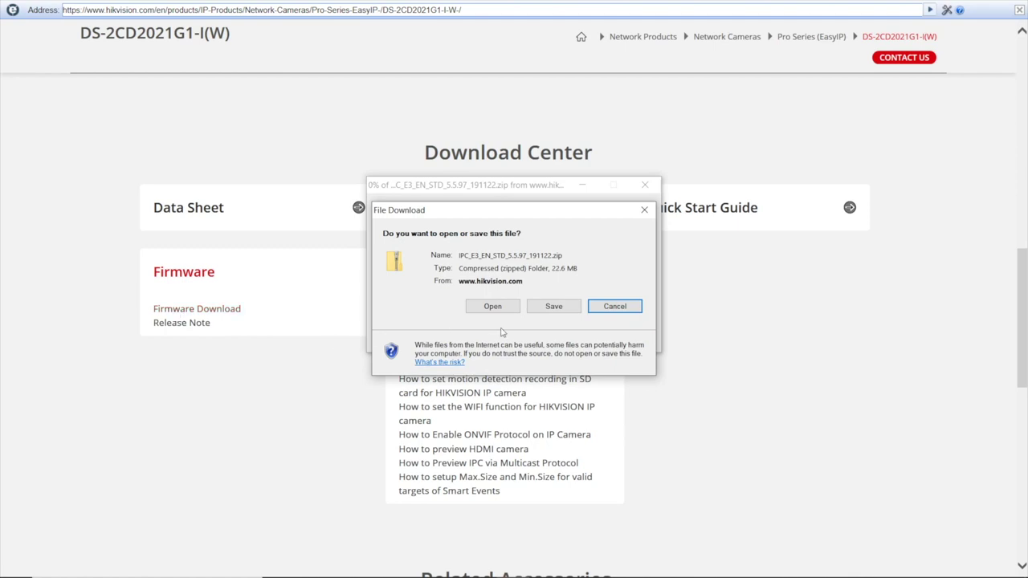
left_click(553, 306)
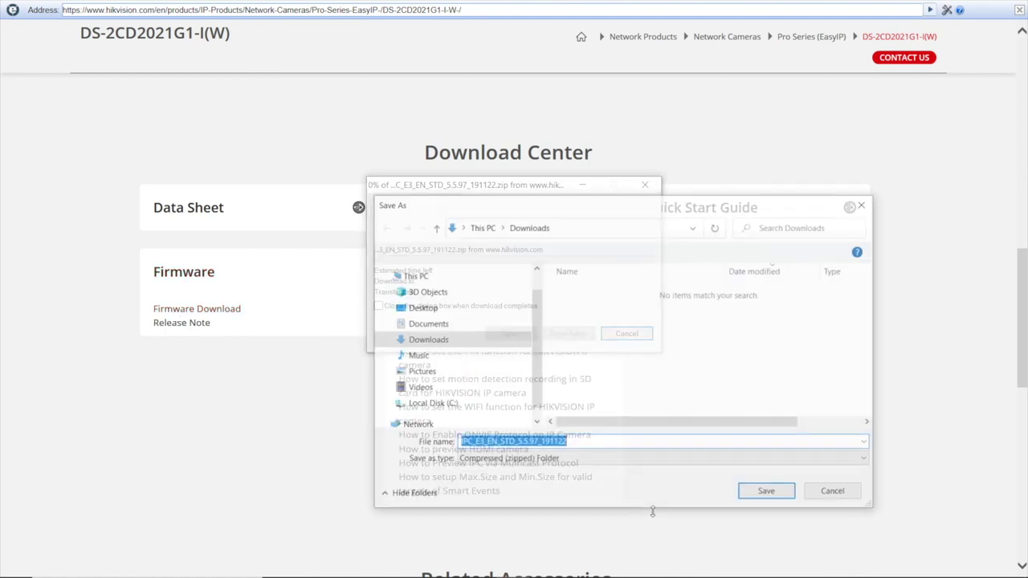
left_click(767, 492)
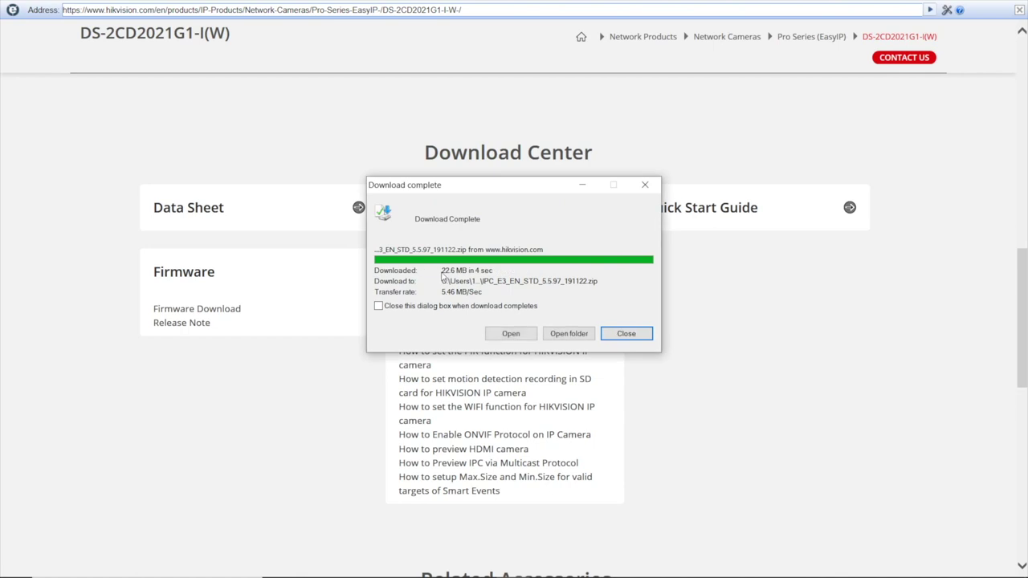
left_click(569, 337)
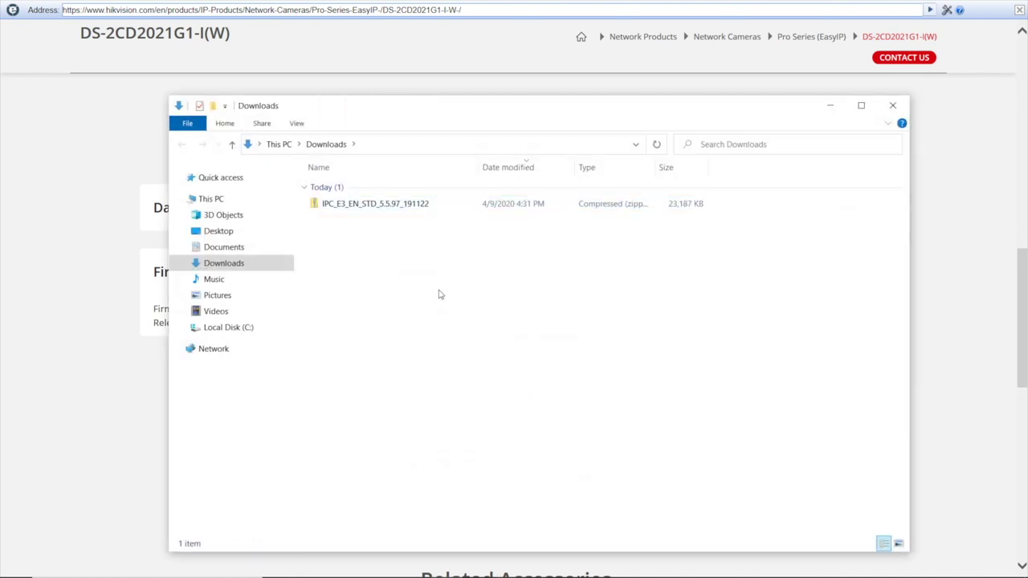
Extract the firmware zip, then open the extracted folder and select digicap.dav.
left_click(402, 205)
left_click(364, 121)
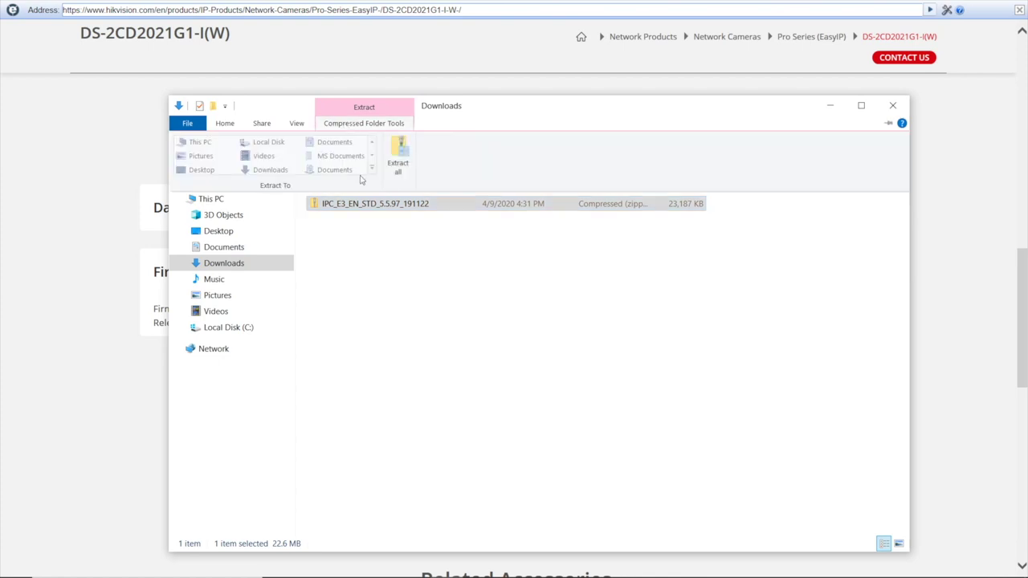
left_click(397, 157)
left_click(632, 433)
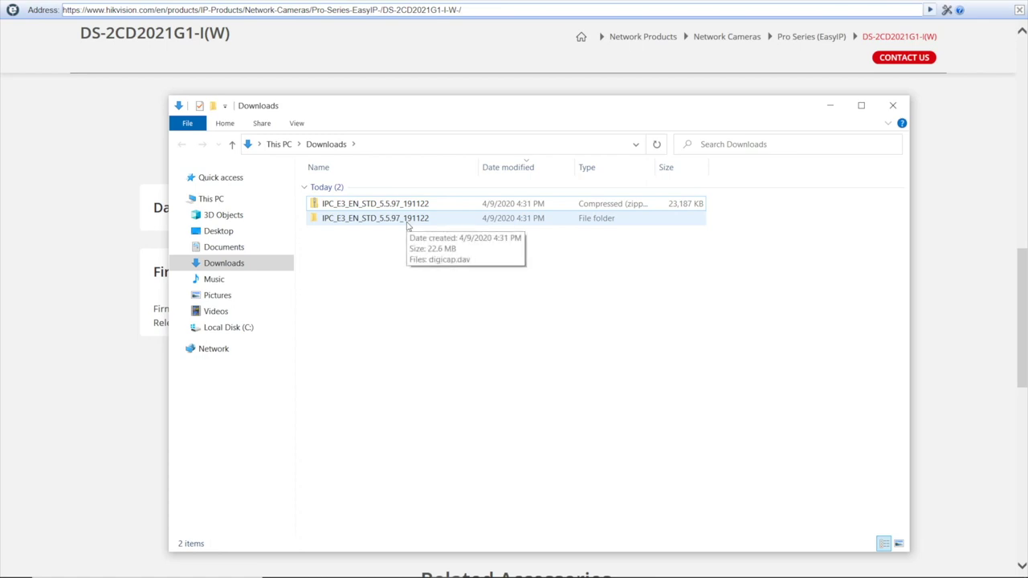
double_click(408, 224)
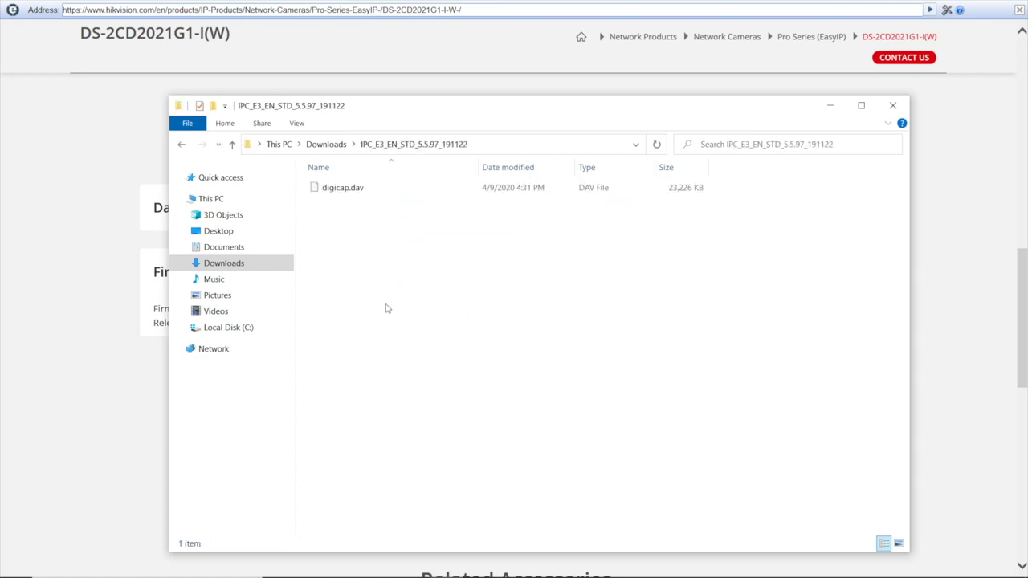
left_click(355, 195)
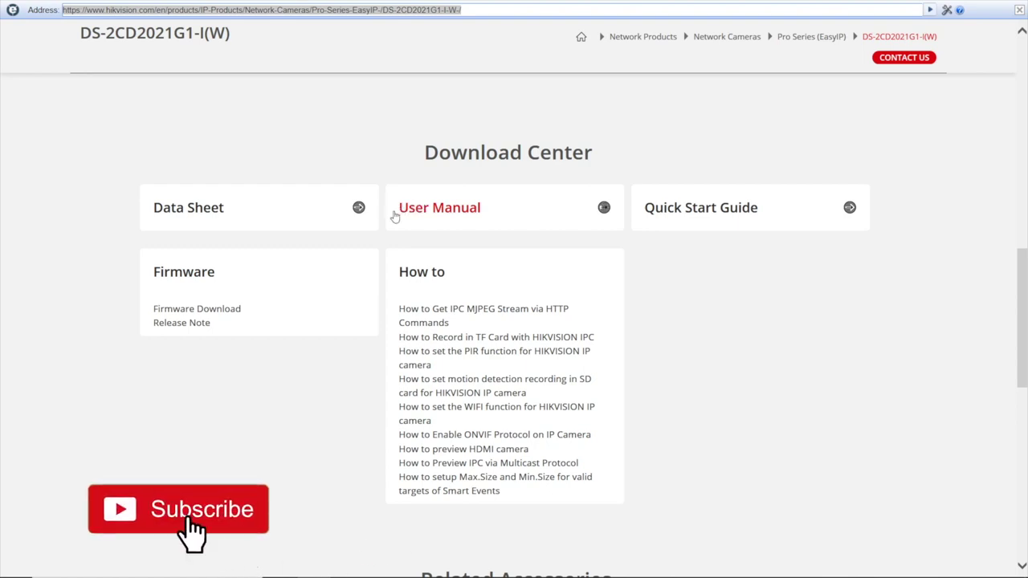
Go to the camera at 192.168.1.65 and enter the admin user name at login.
type("1")
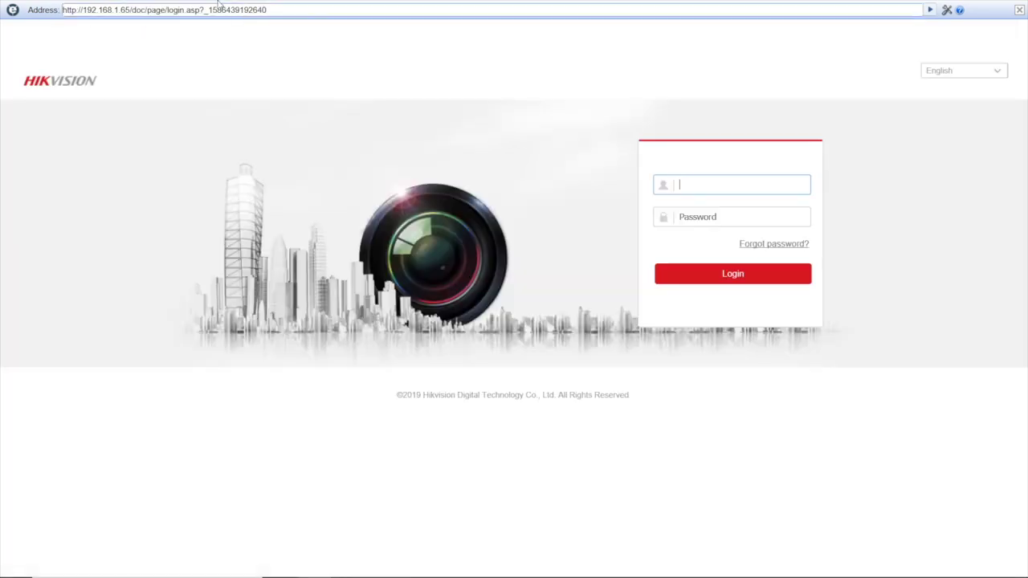
type("a")
key("Tab")
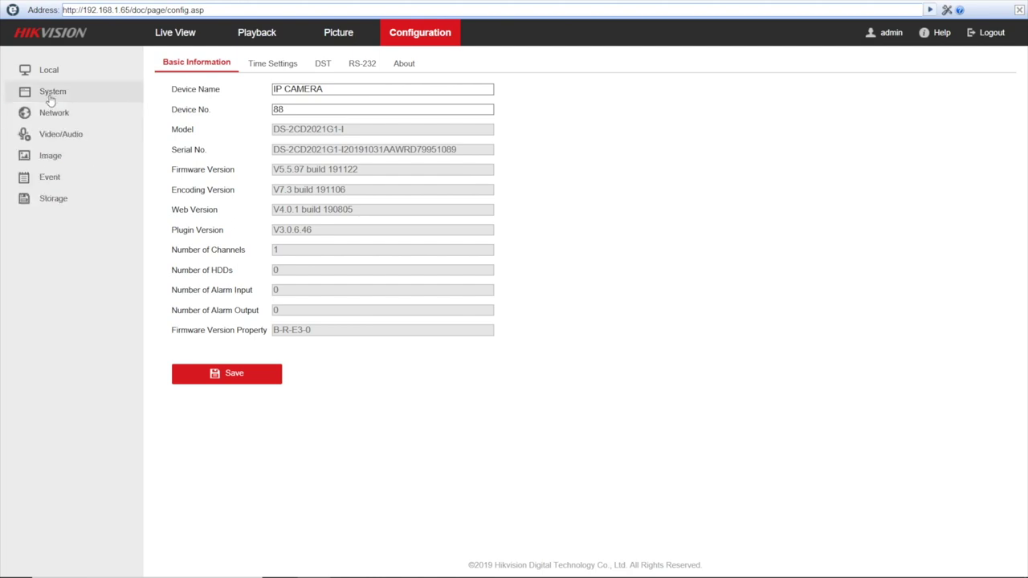
On System > Maintenance, choose digicap.dav from the IPC_E3 folder as the upgrade file.
left_click(51, 98)
left_click(67, 137)
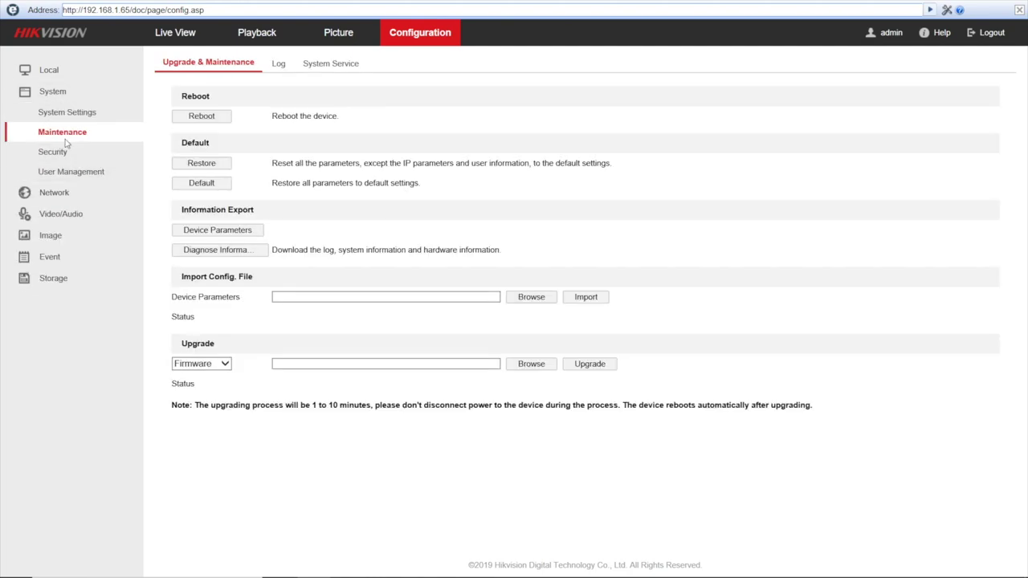
left_click(537, 365)
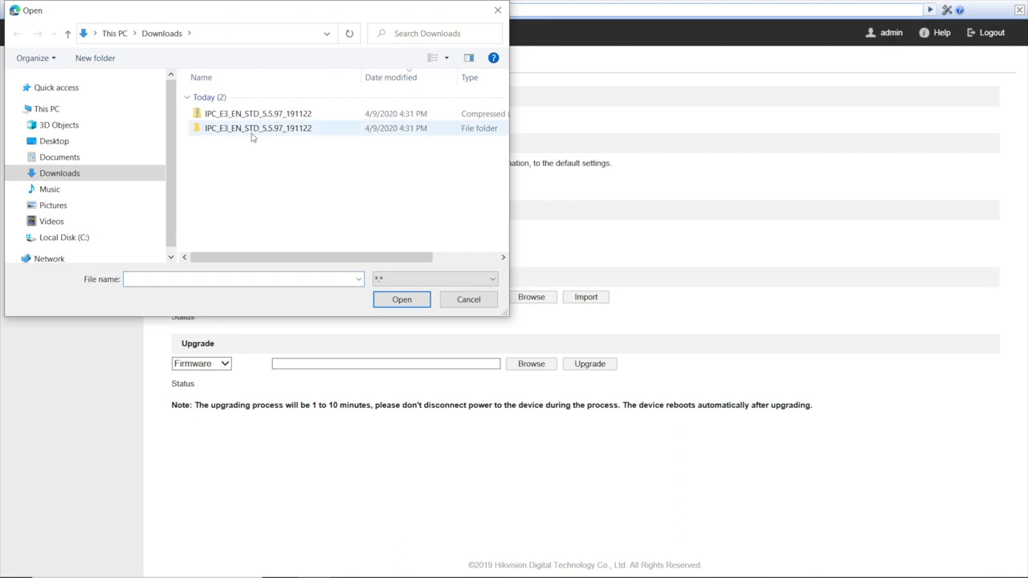
double_click(255, 130)
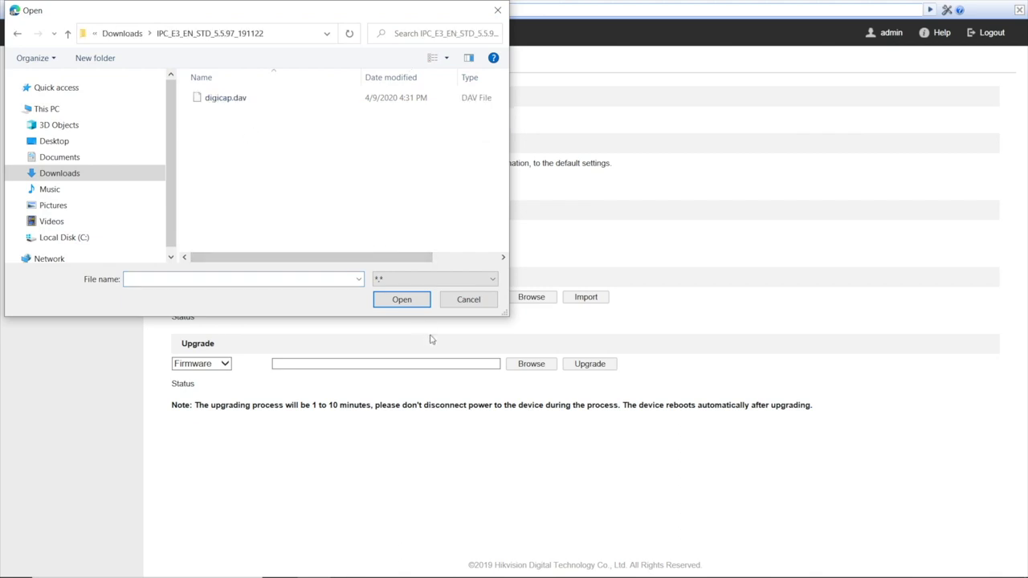
left_click(250, 102)
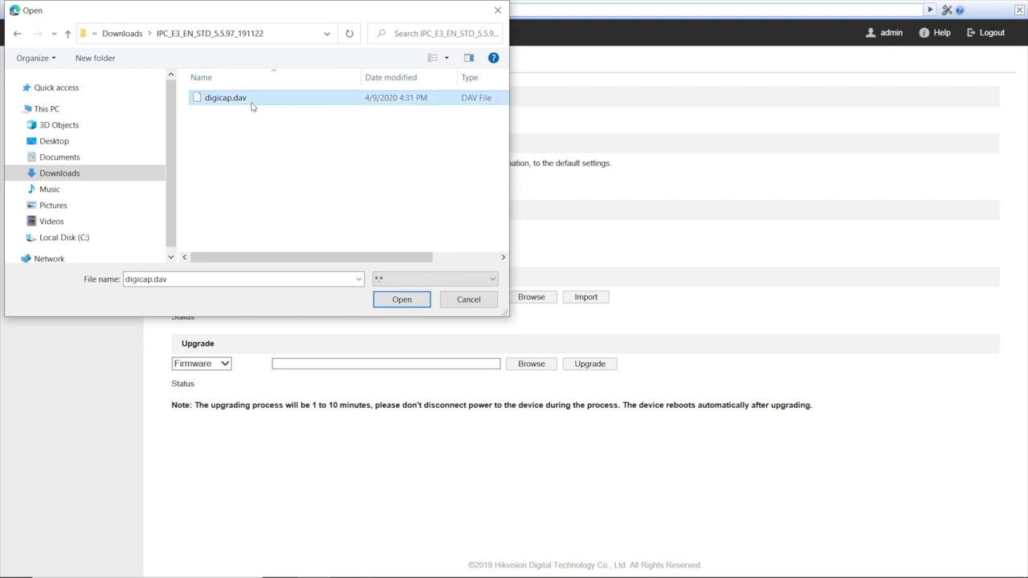
left_click(402, 300)
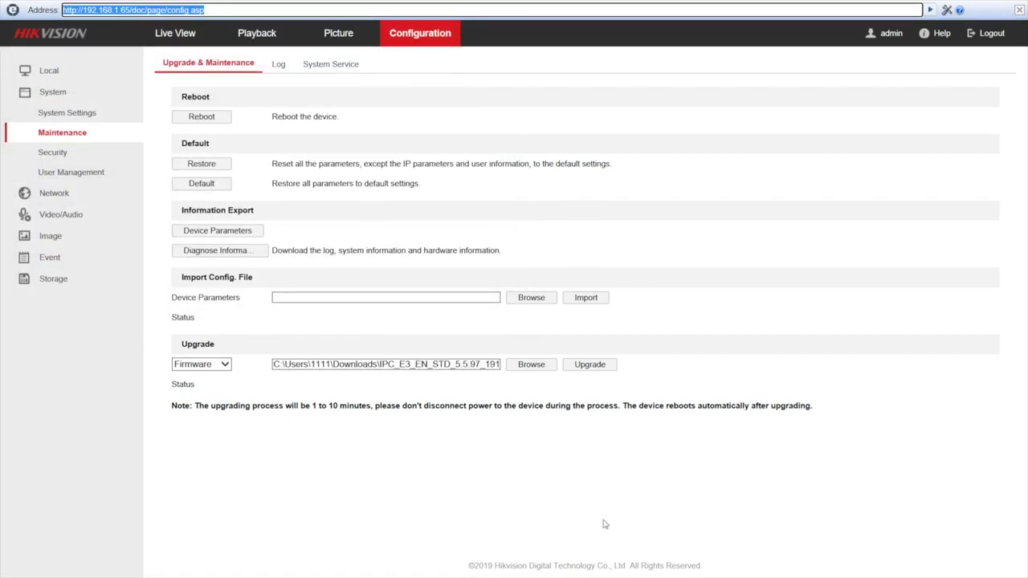
Start the firmware upgrade and confirm the camera upgrade and reboot.
left_click(597, 365)
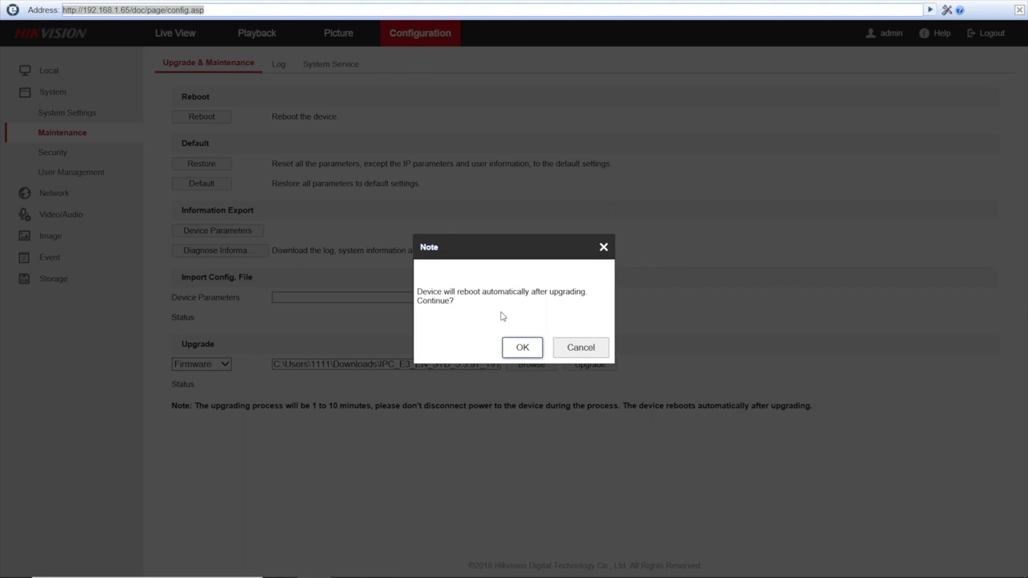
left_click(524, 348)
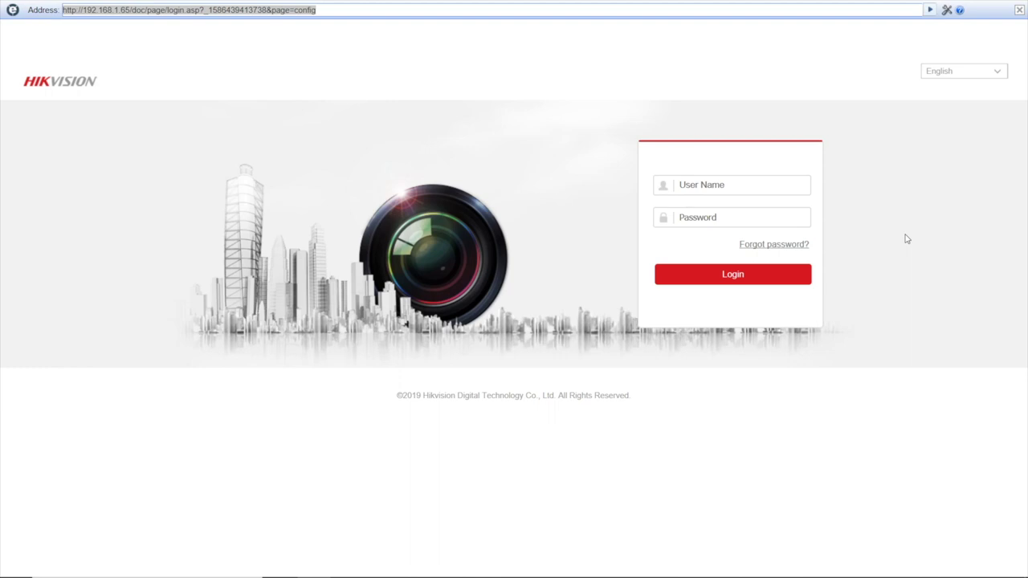
Log back in as admin with the account password after the reboot.
left_click(753, 184)
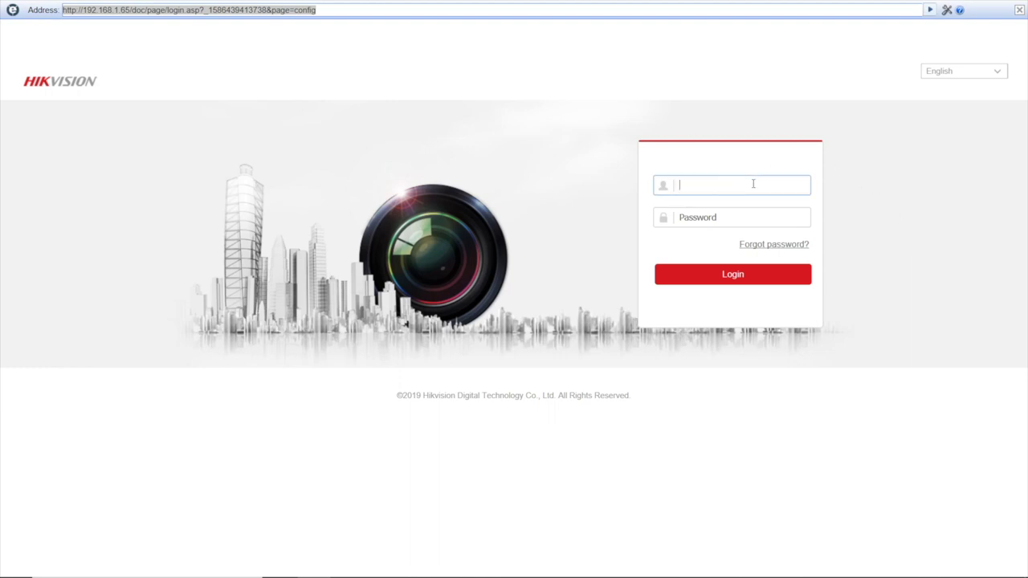
type("admin")
key("Tab")
type("a")
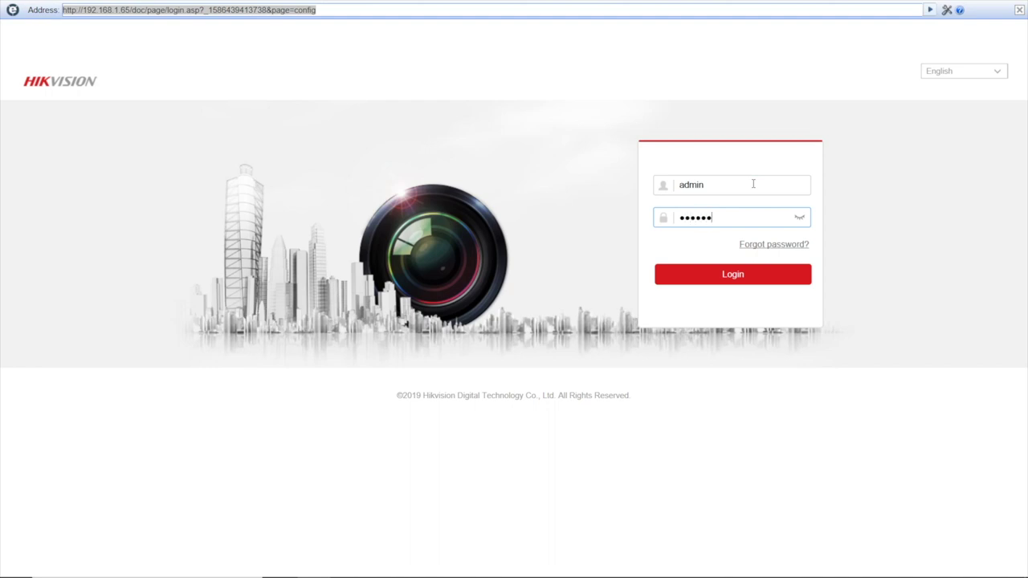
left_click(747, 277)
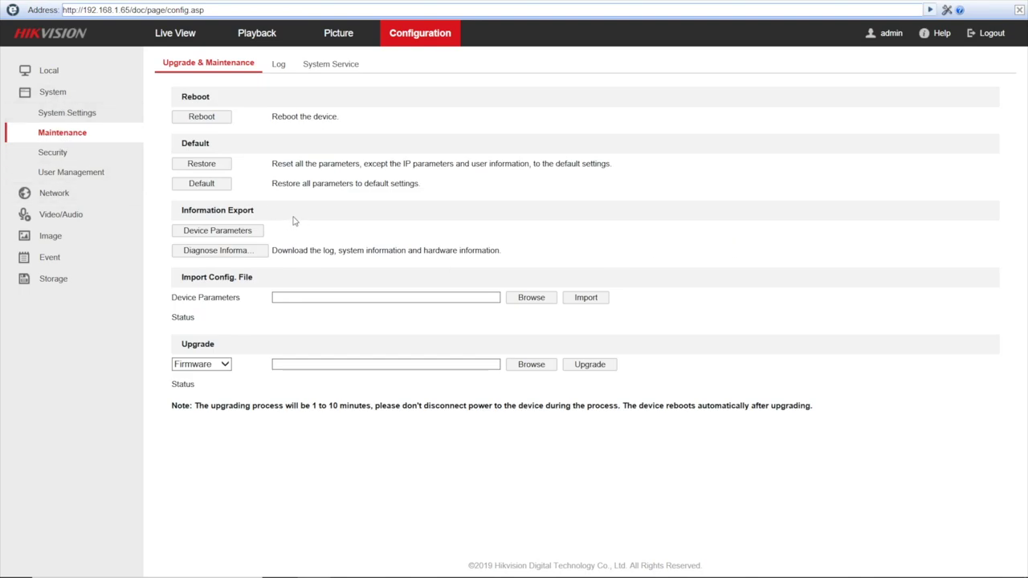
Restore all camera parameters to defaults and confirm the reboot.
left_click(212, 184)
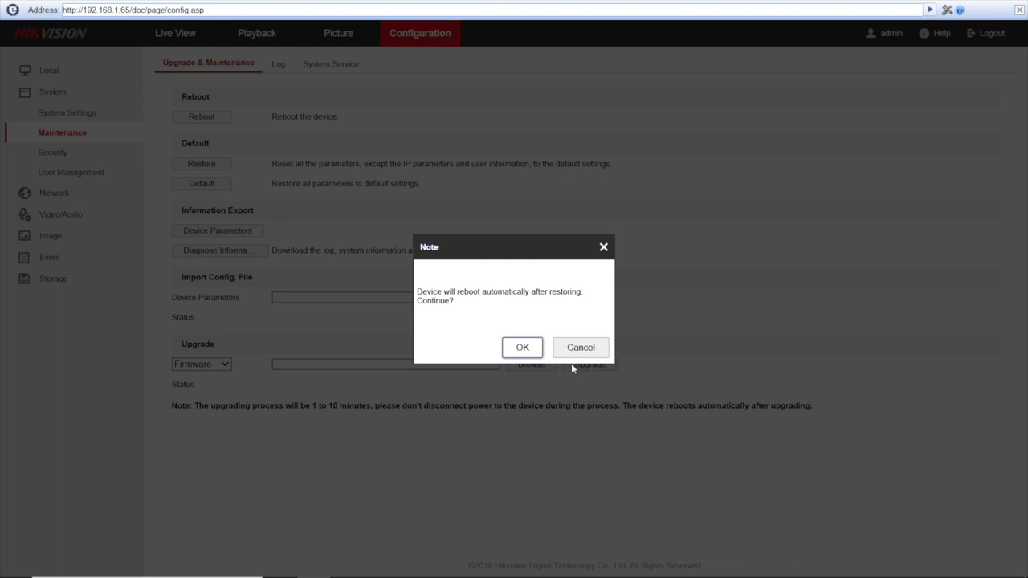
left_click(523, 349)
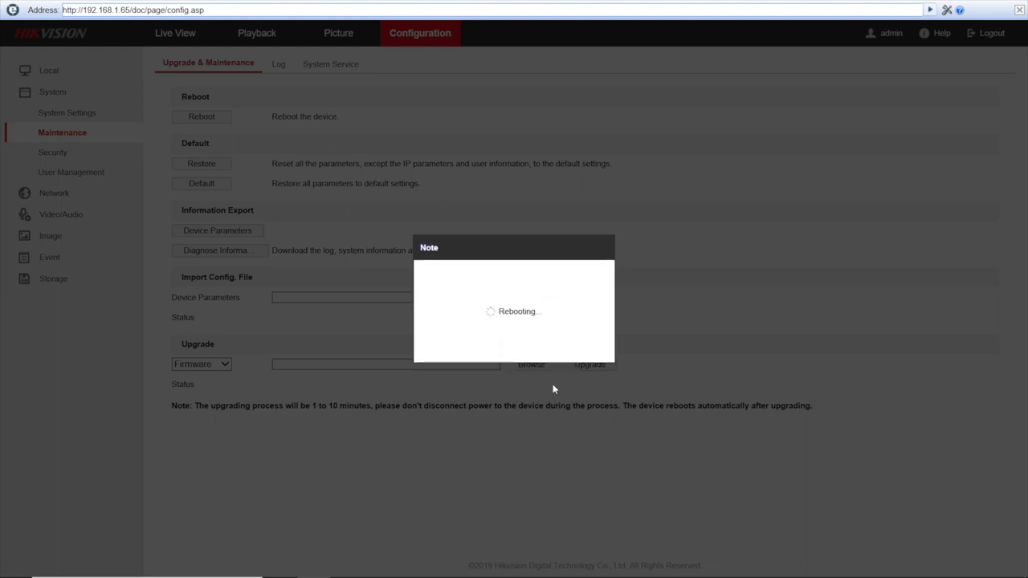